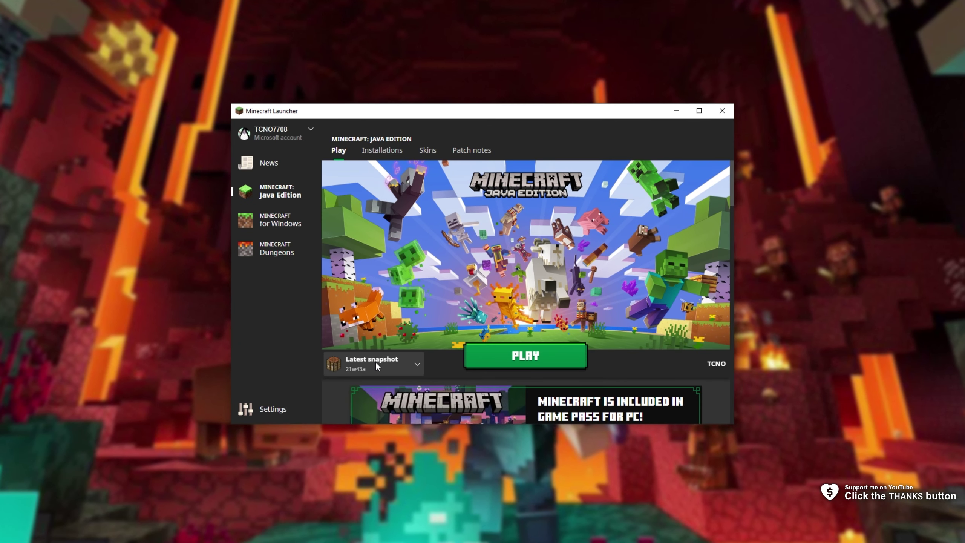
Step: Show the list of Java Edition versions available to play in the Minecraft Launcher
click(398, 362)
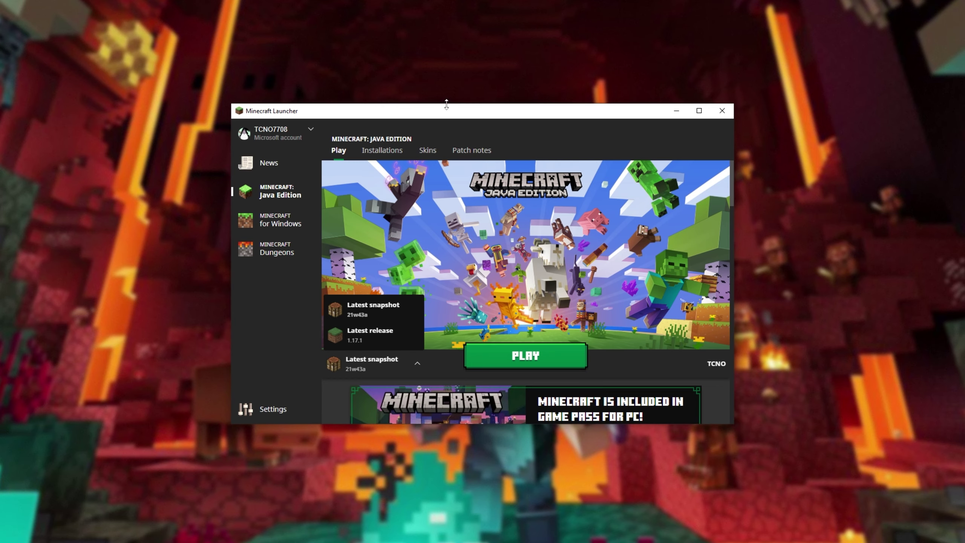
drag(457, 111, 468, 131)
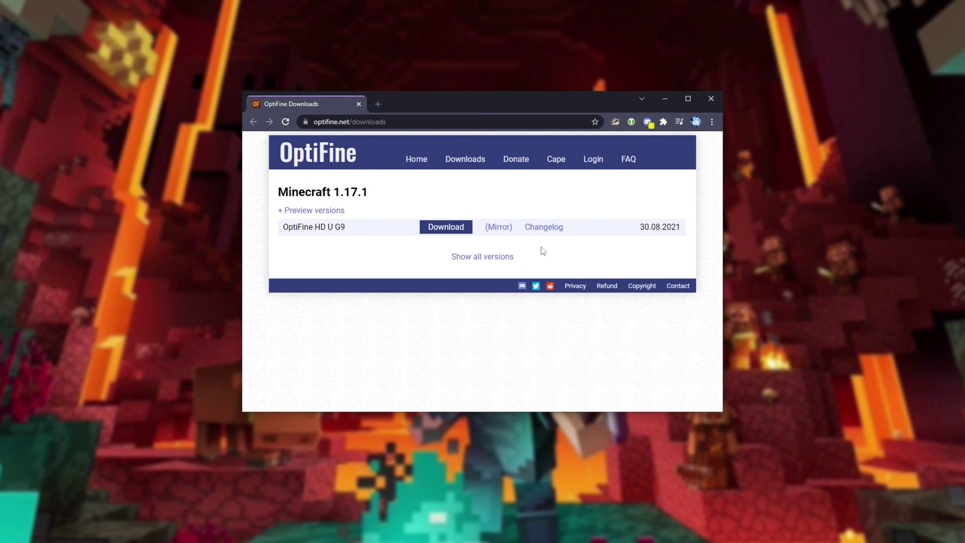
Step: Download OptiFine HD U G9 for Minecraft 1.17.1, try to install it, and close the installer
click(449, 228)
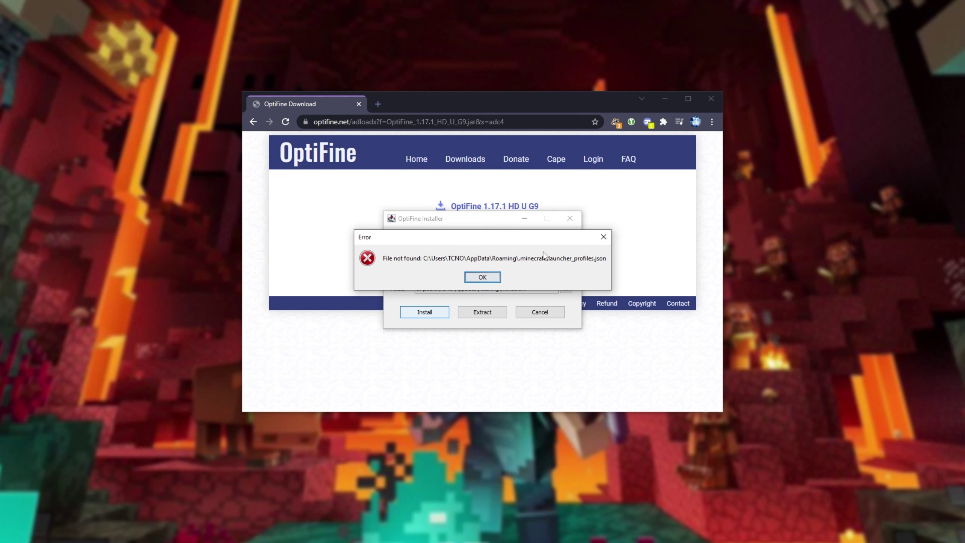
click(481, 277)
click(570, 219)
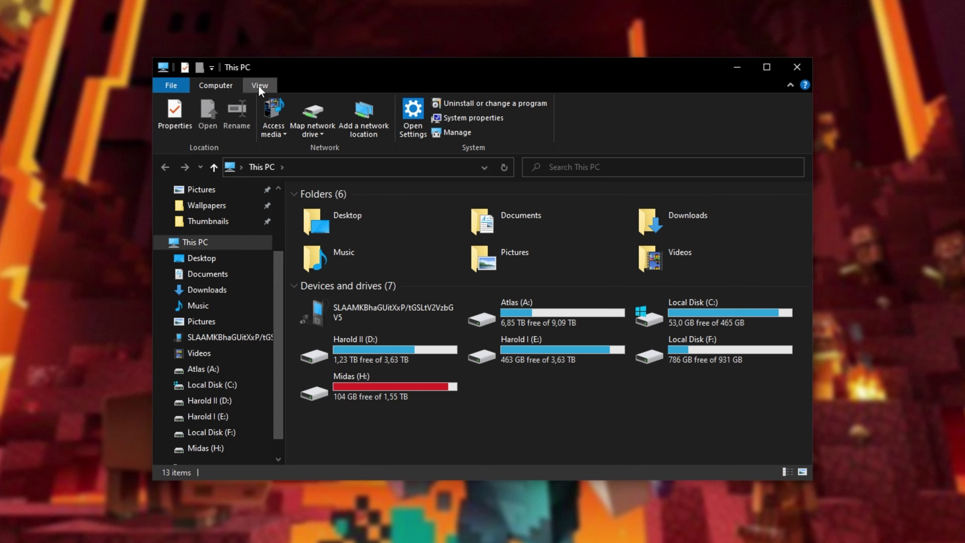
Step: In File Explorer, check the file name extensions setting and open the .minecraft folder inside %AppData%
click(257, 84)
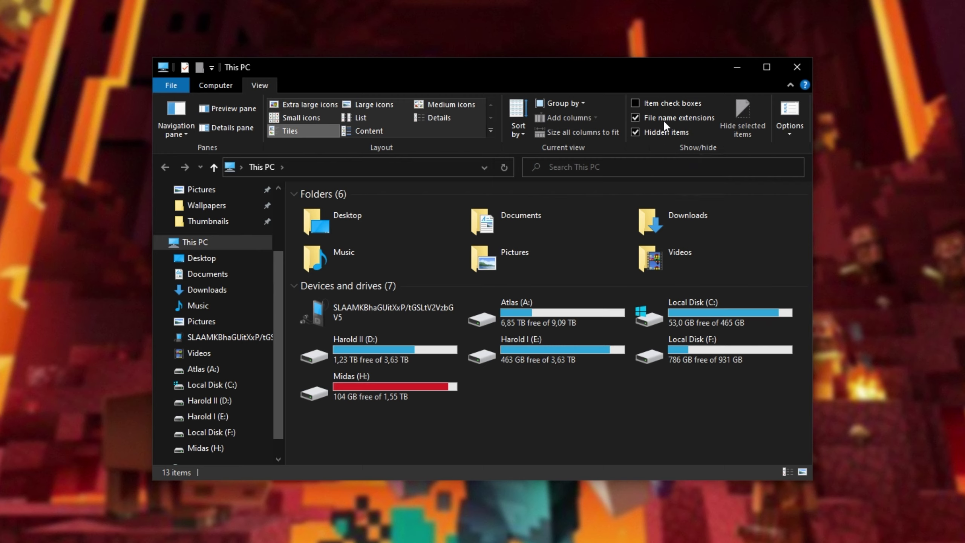
click(216, 88)
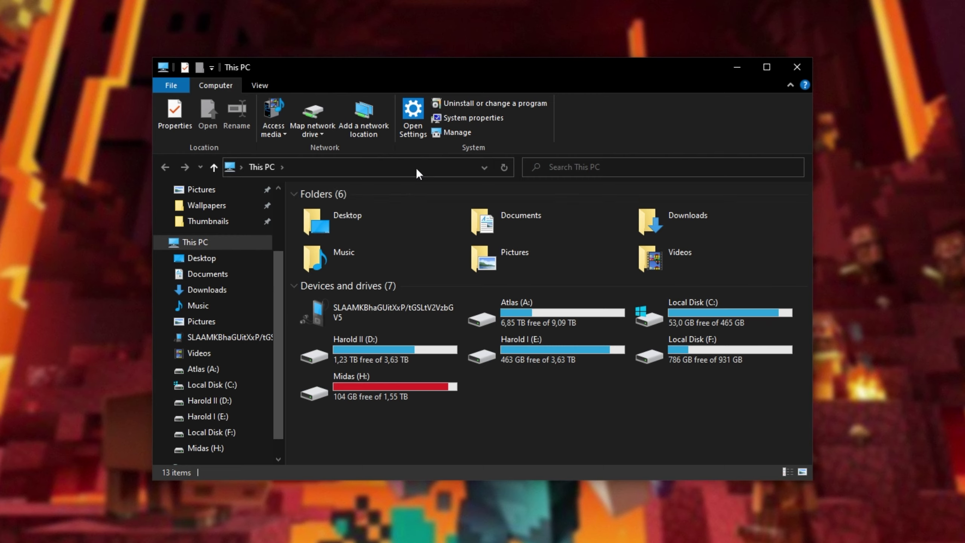
click(431, 170)
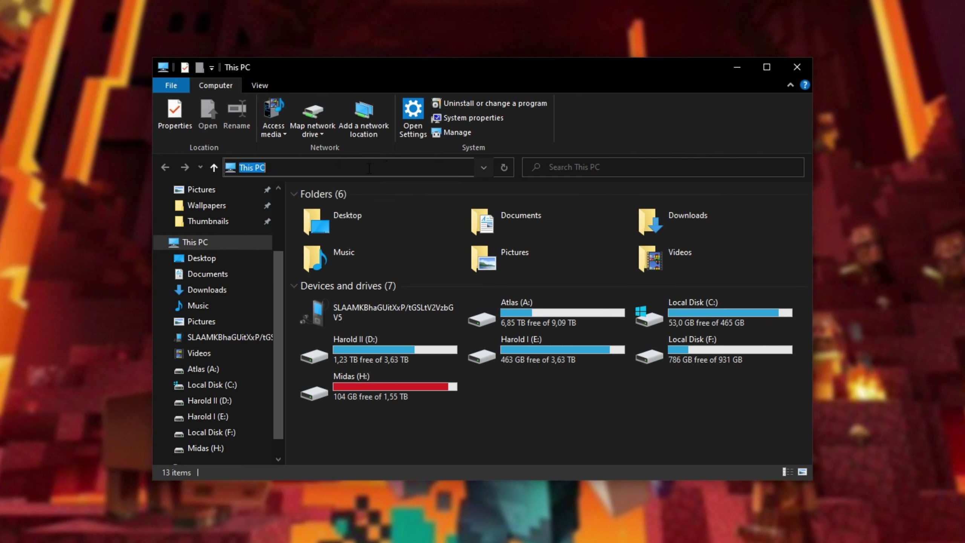
text(cmd)
key(ctrl+a)
key(BackSpace)
text(%AppData%)
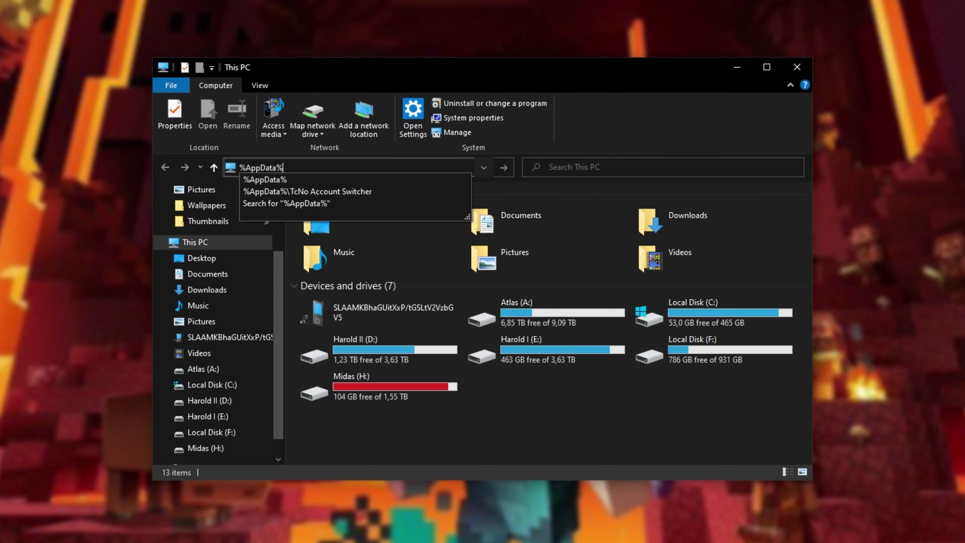
key(Return)
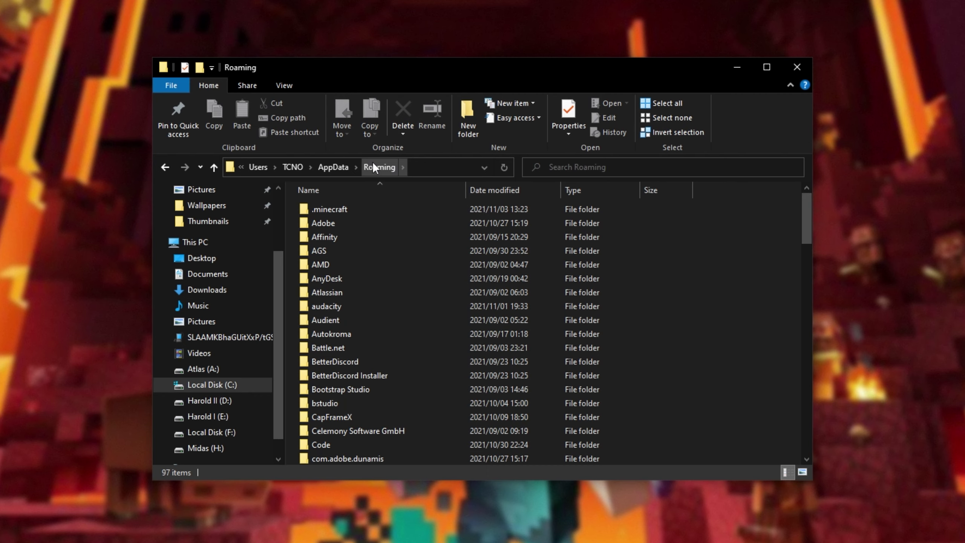
double_click(401, 209)
Step: Rename launcher_profiles_microsoft_store.json in the .minecraft folder as launcher_profiles.json
scroll(402, 210, down, 1)
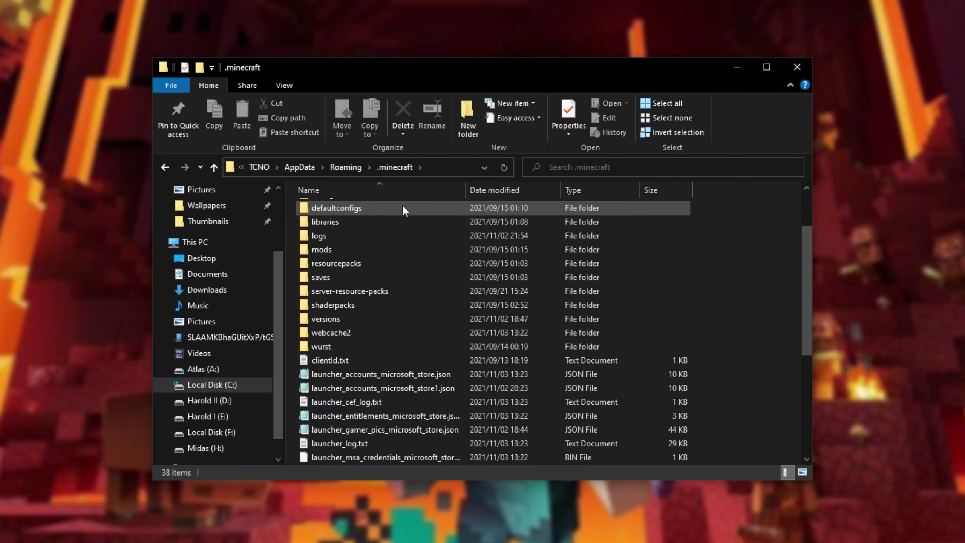
scroll(402, 205, down, 4)
scroll(402, 204, up, 1)
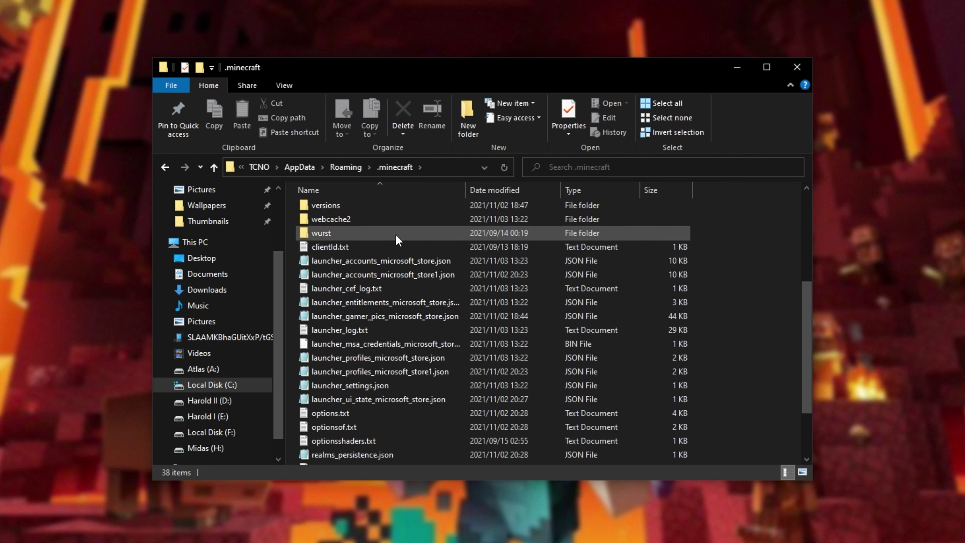
click(318, 357)
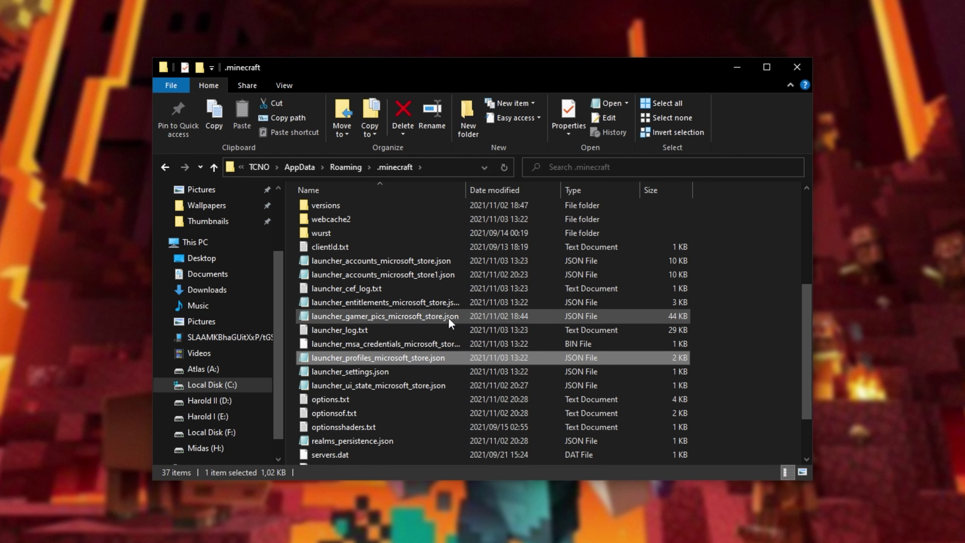
click(374, 358)
drag(374, 359, 311, 359)
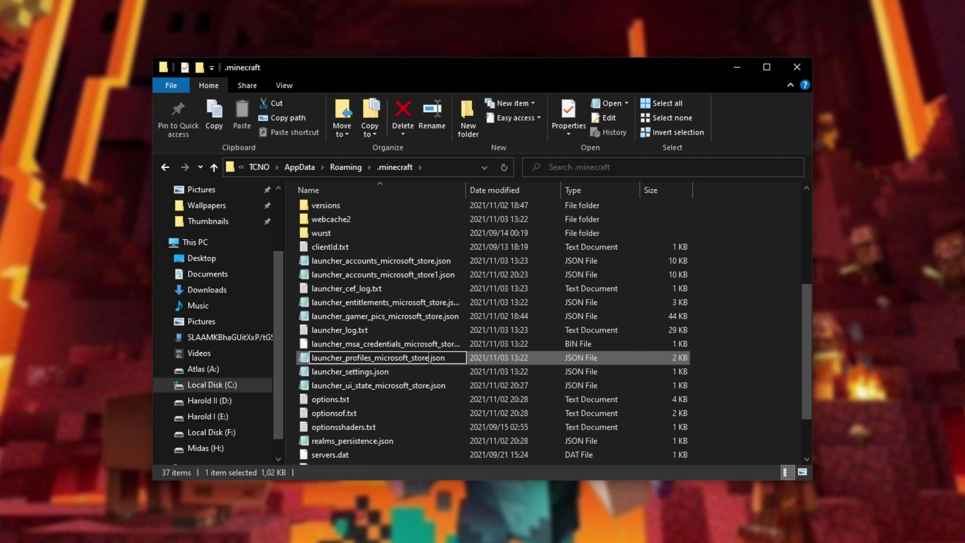
drag(430, 359, 311, 358)
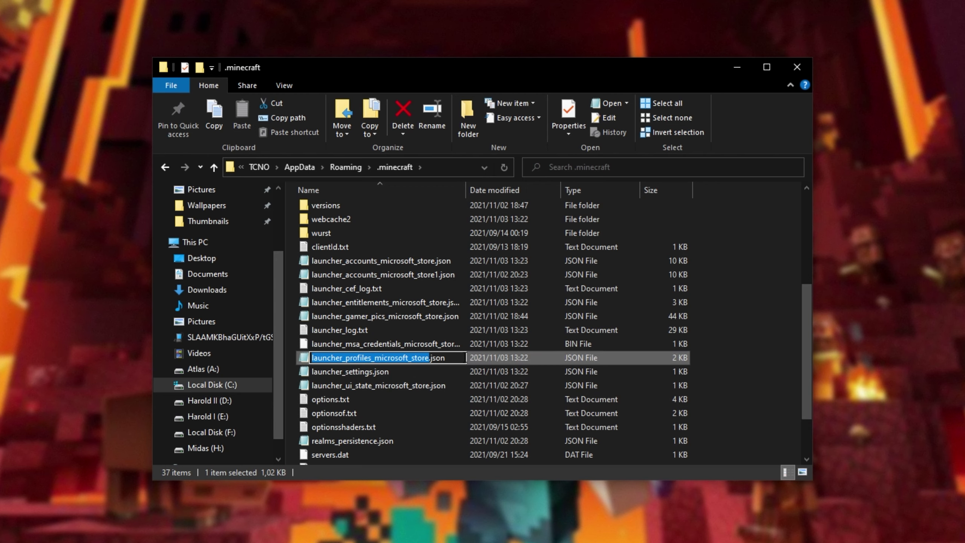
drag(430, 358, 371, 358)
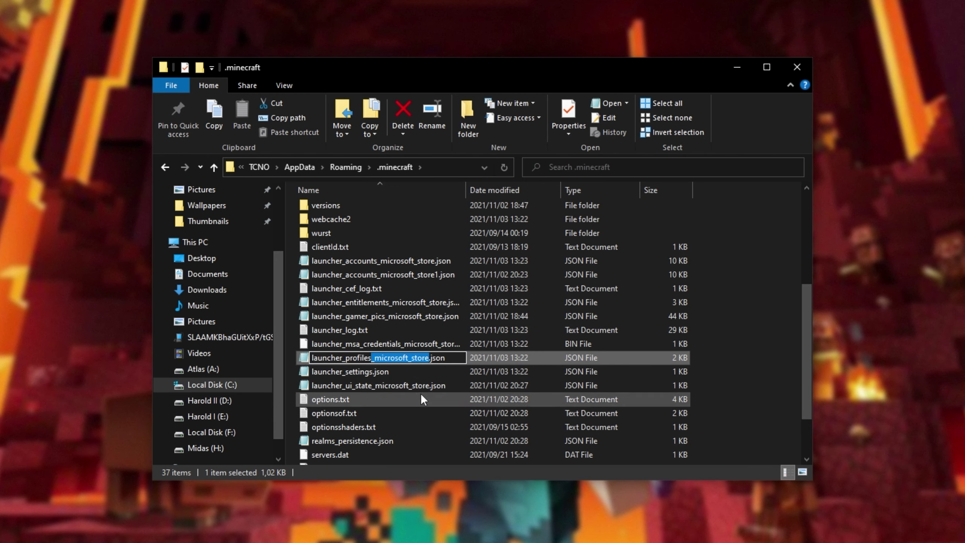
key(BackSpace)
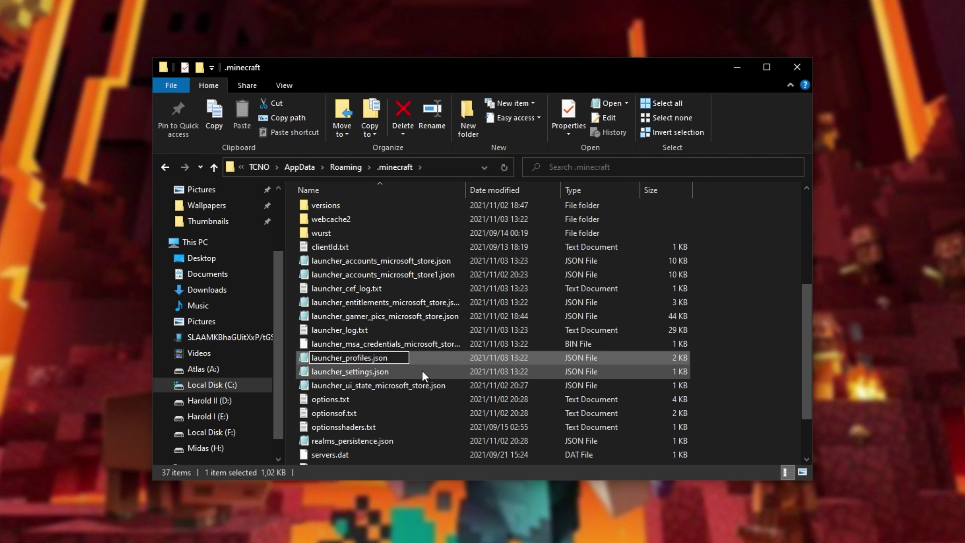
click(422, 369)
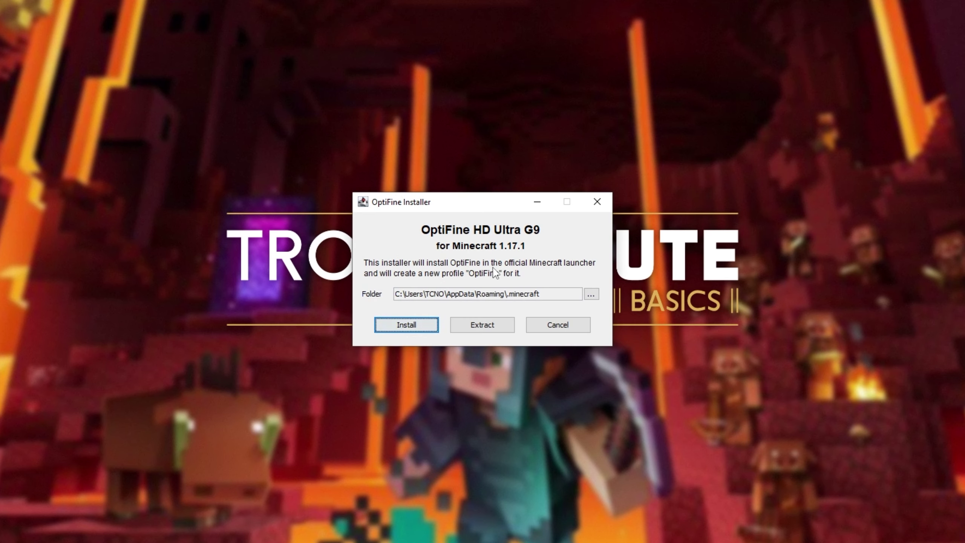
Step: Install OptiFine HD Ultra G9 for Minecraft 1.17.1 into the .minecraft folder with the OptiFine Installer
click(415, 328)
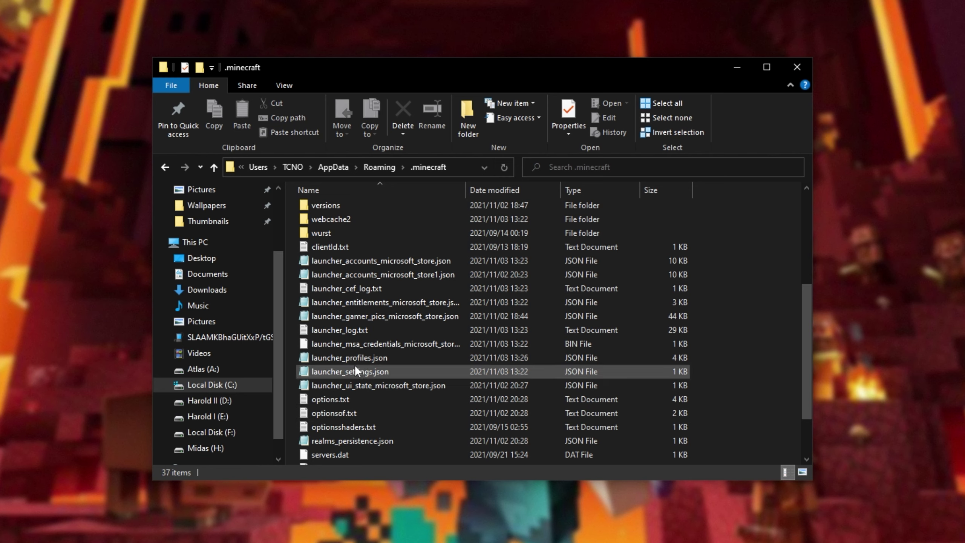
Step: Rename launcher_profiles.json in the .minecraft folder back to launcher_profiles_microsoft_store.json
click(332, 361)
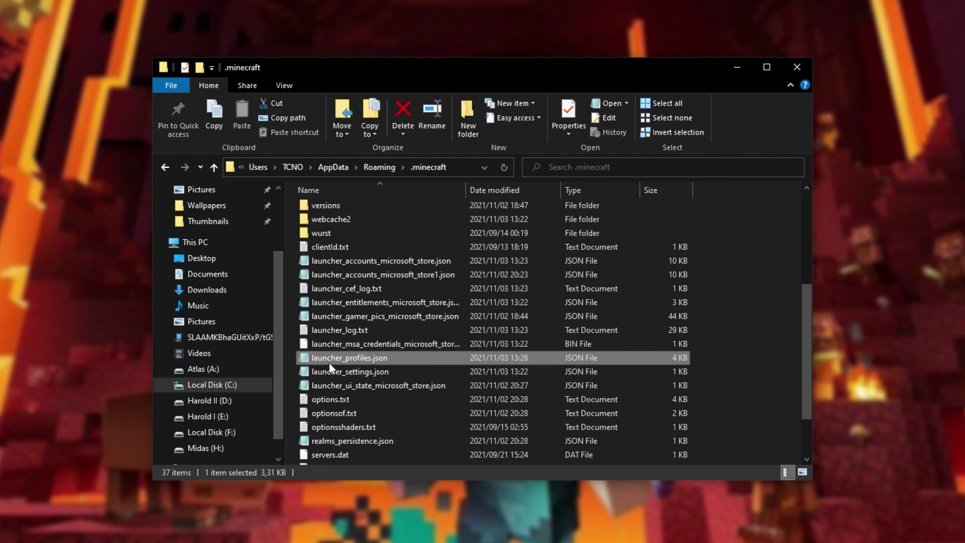
key(F2)
key(Right)
text(_microsoft_store)
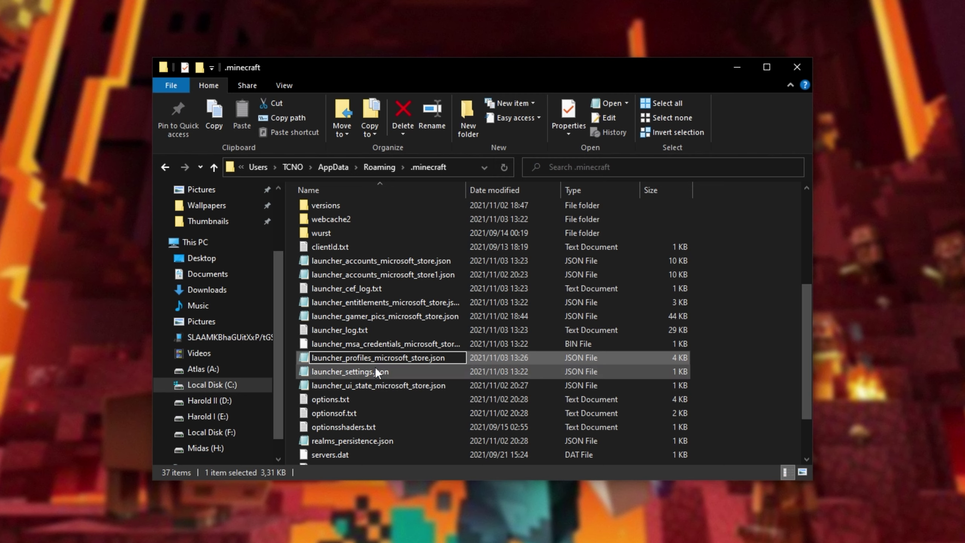
click(714, 339)
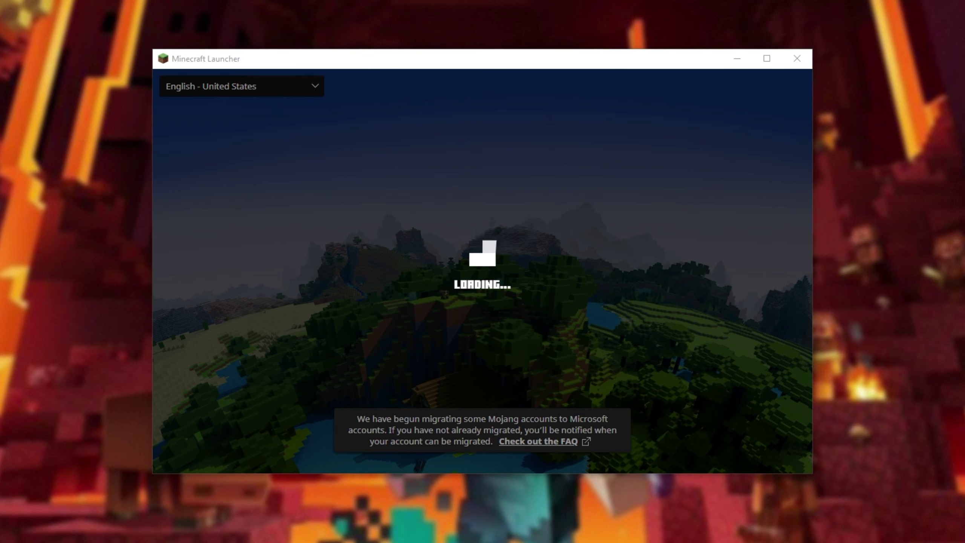
Step: Launch Minecraft from the launcher with the OptiFine 1.17.1-OptiFine_HD_U_G9 profile and open the game's Video Settings
click(378, 392)
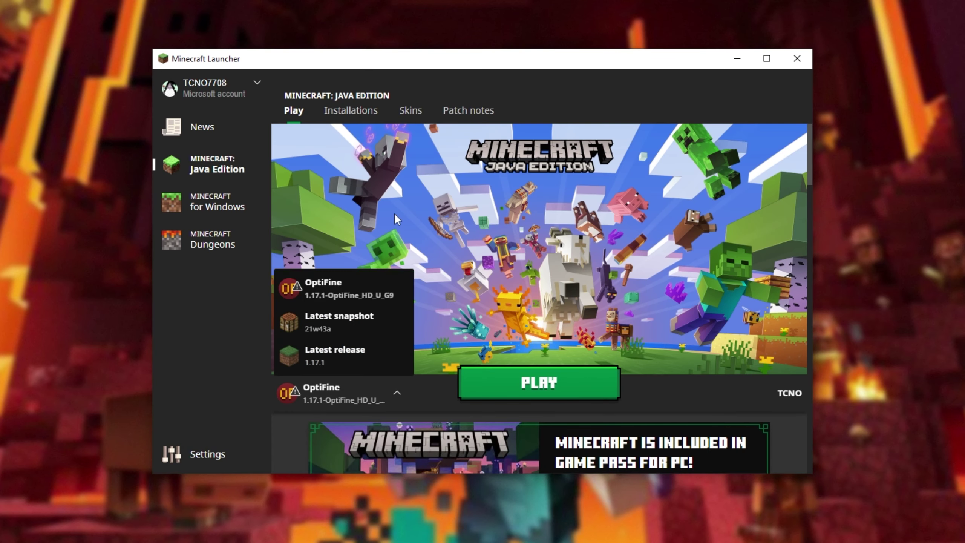
click(378, 282)
click(532, 382)
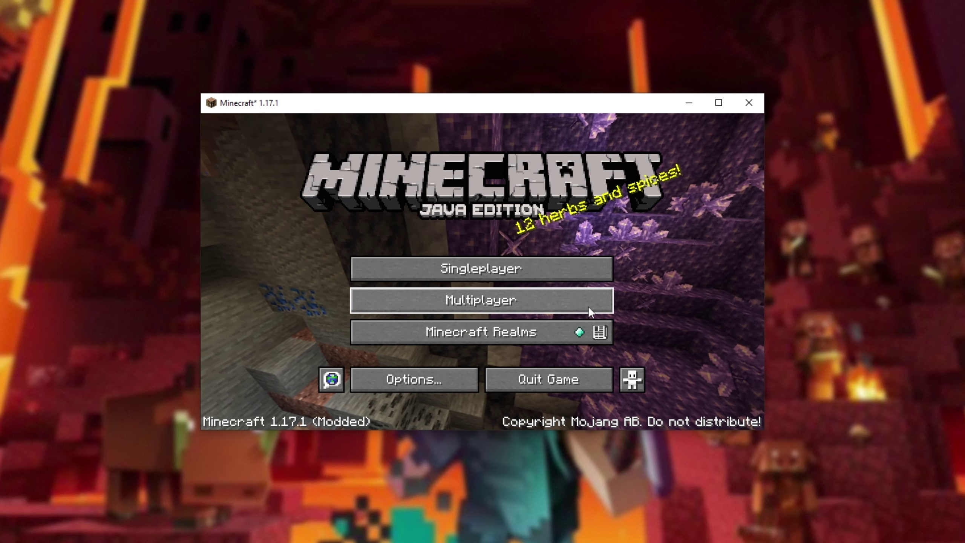
click(402, 266)
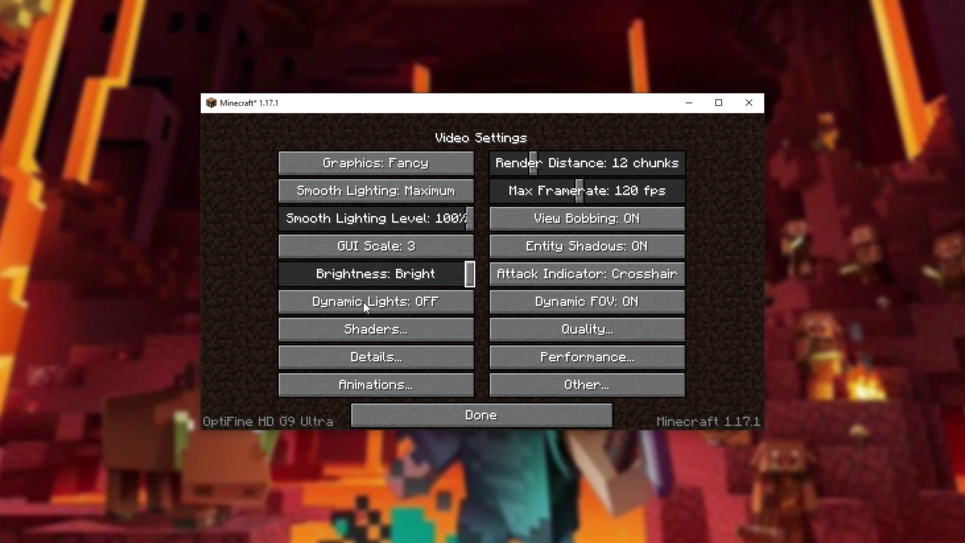